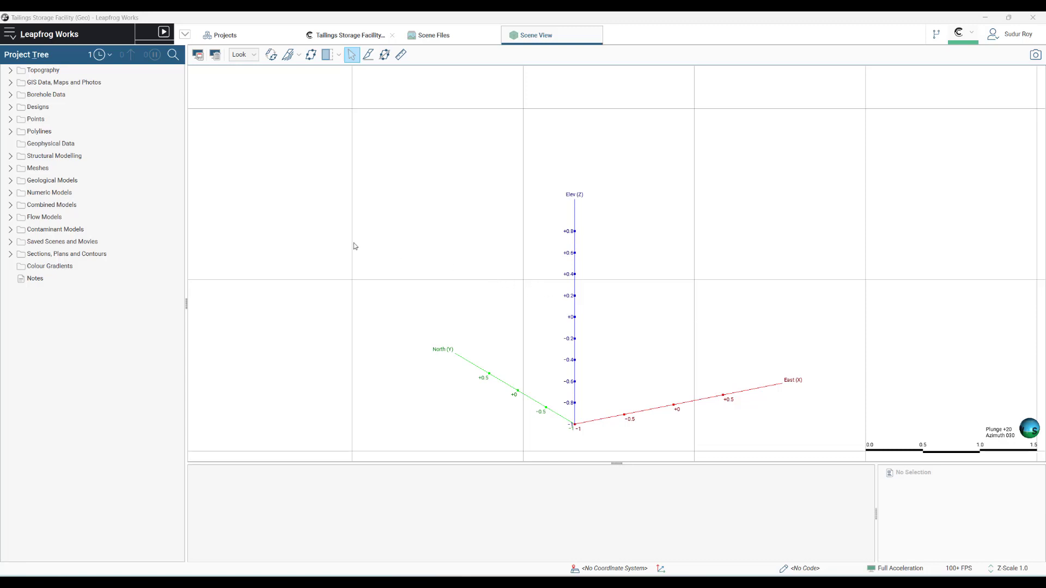
Place the TSF Structure model from Geological Models > Demo Models in the scene and tilt the view.
{"action": "left_click", "coordinate": [9, 181]}
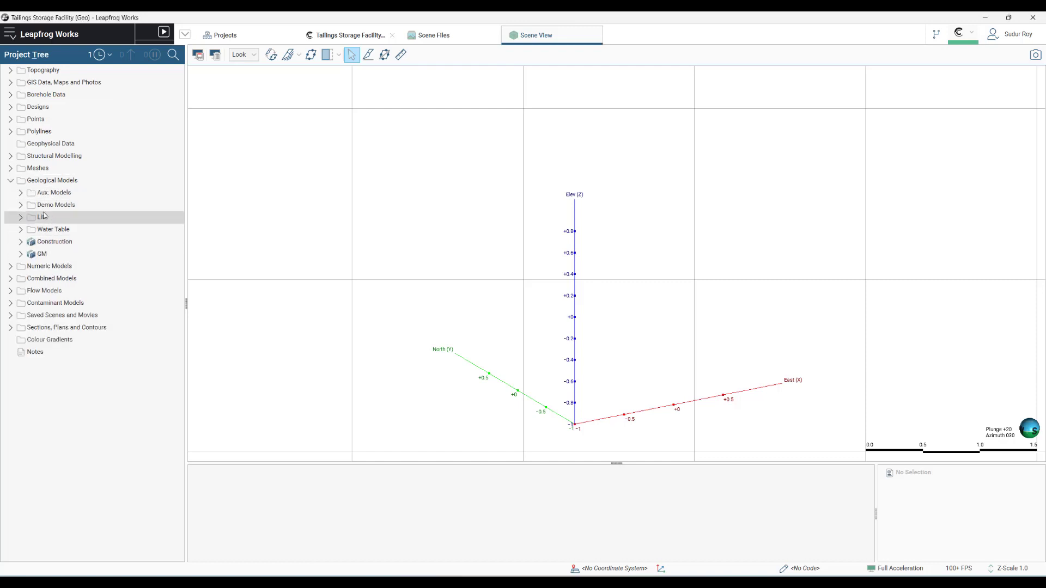
{"action": "left_click", "coordinate": [21, 205]}
{"action": "left_click_drag", "start_coordinate": [63, 217], "coordinate": [827, 369]}
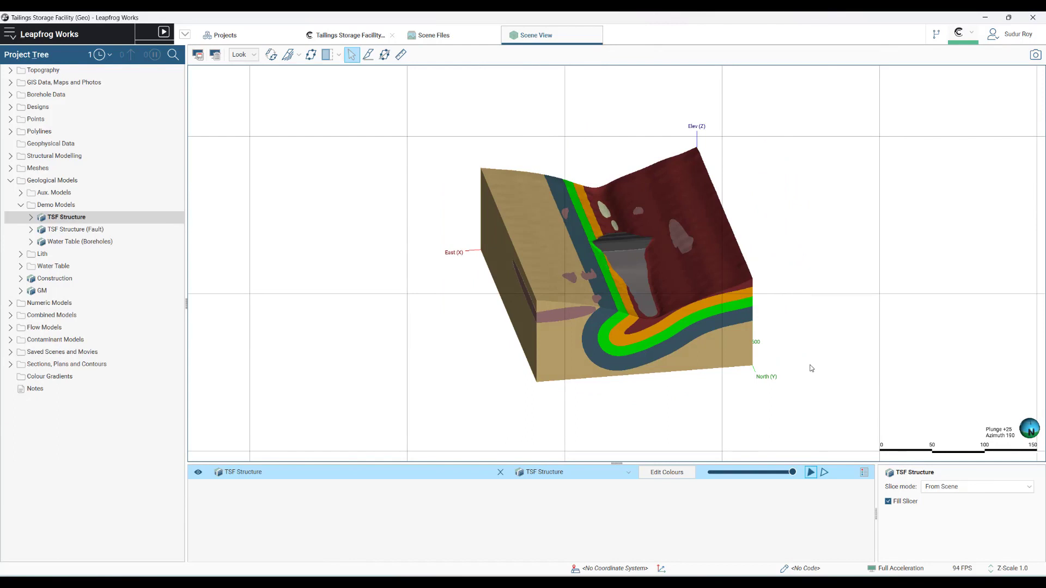
{"action": "left_click_drag", "start_coordinate": [748, 371], "coordinate": [671, 310]}
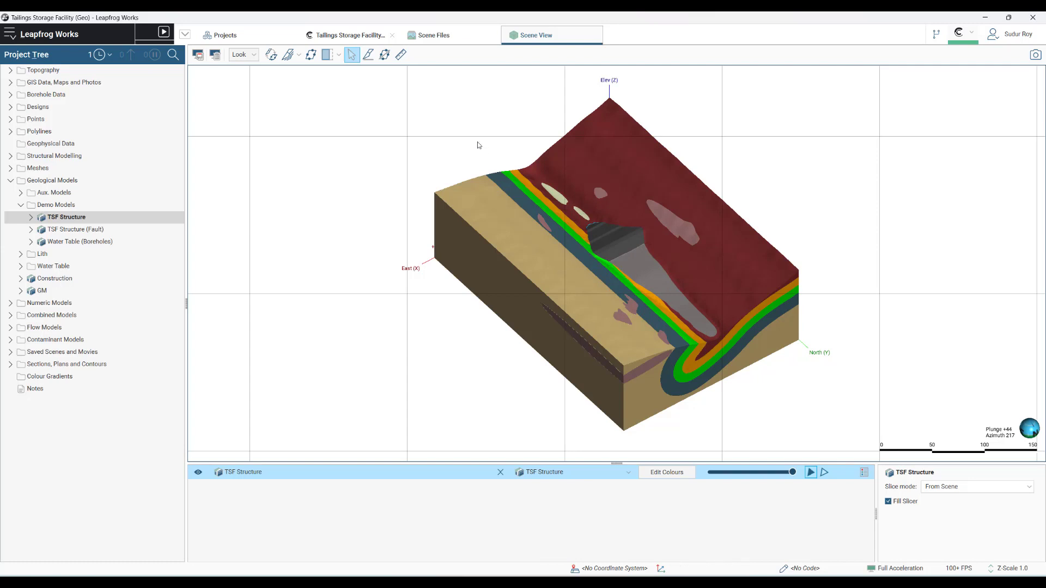
Add the 3,200 East section beside the TSF Structure block and rotate to an oblique view.
{"action": "left_click", "coordinate": [11, 365]}
{"action": "left_click_drag", "start_coordinate": [48, 389], "coordinate": [635, 266]}
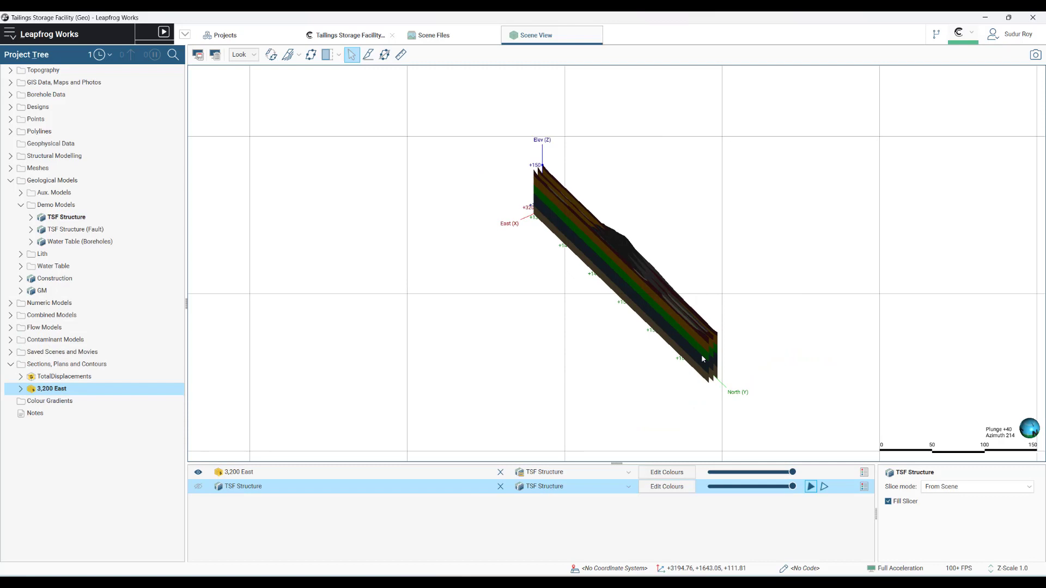
{"action": "left_click_drag", "start_coordinate": [553, 313], "coordinate": [652, 331]}
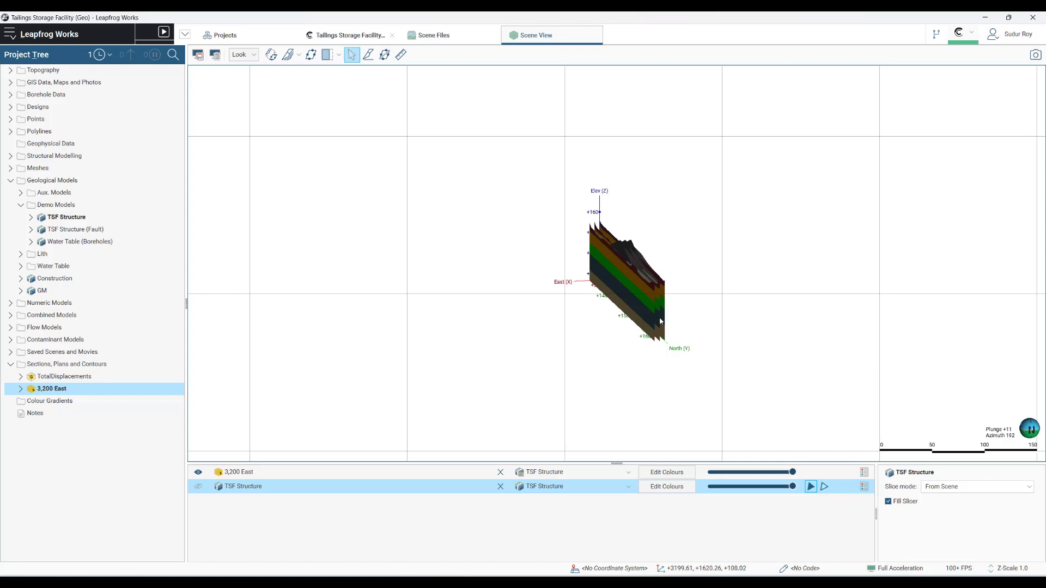
{"action": "left_click_drag", "start_coordinate": [675, 337], "coordinate": [739, 336]}
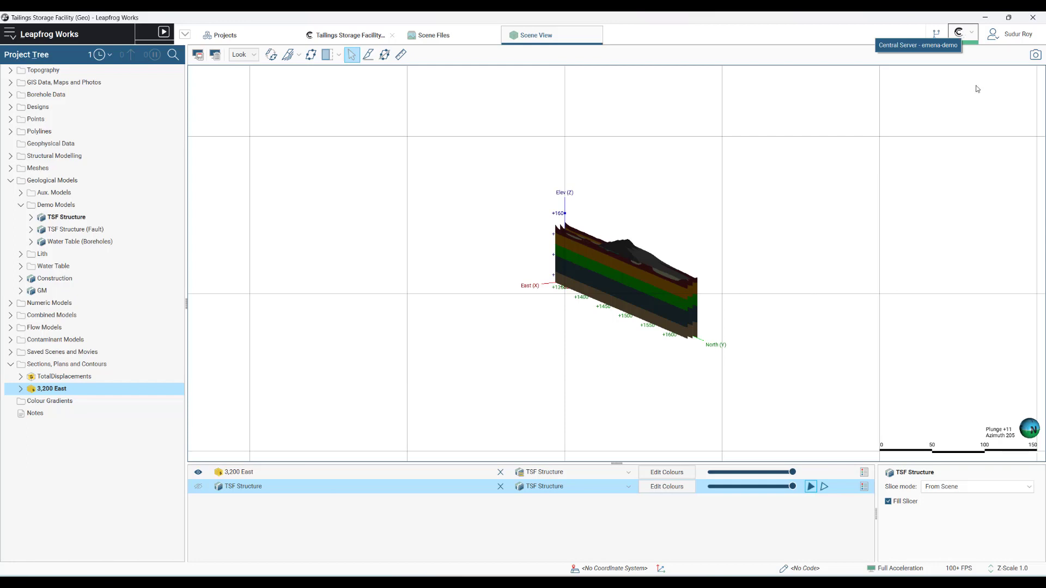
Check the Central server list and revision 1001 in the project history.
{"action": "left_click", "coordinate": [966, 31]}
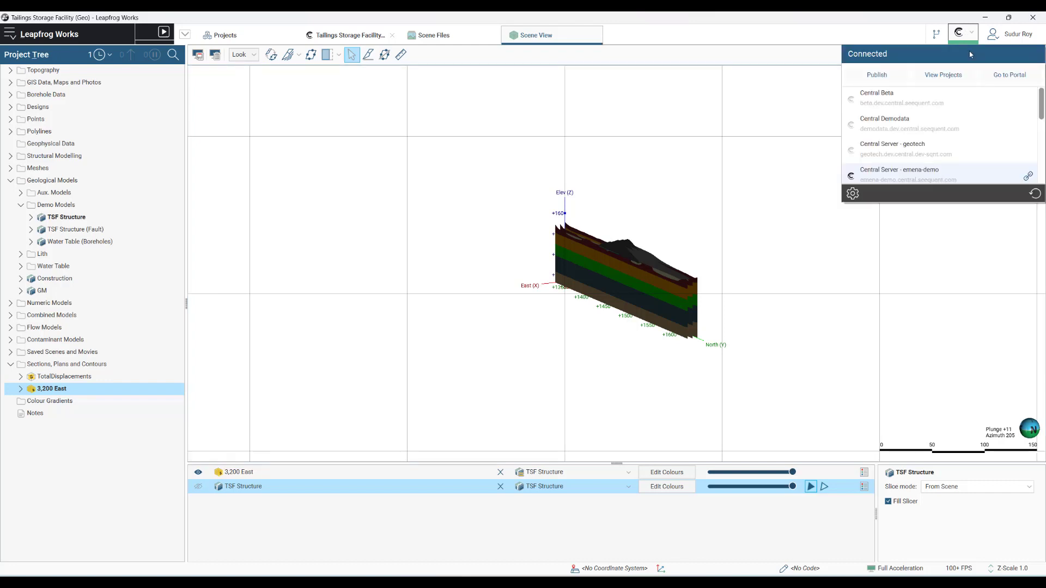
{"action": "left_click", "coordinate": [909, 261]}
{"action": "left_click", "coordinate": [338, 36]}
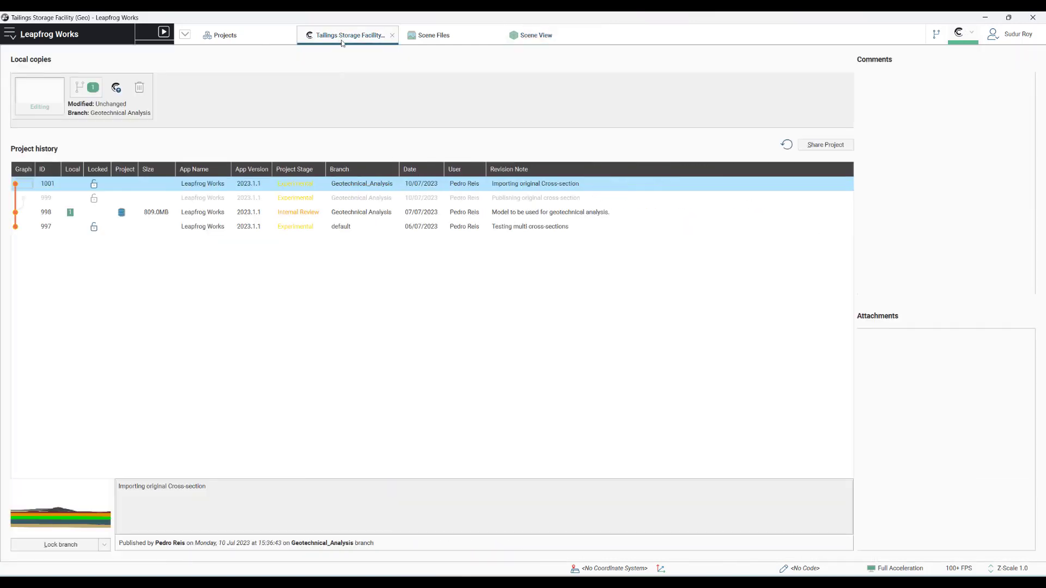
{"action": "left_click", "coordinate": [24, 186]}
From the 3D scene, publish the project to Central.
{"action": "left_click", "coordinate": [530, 39]}
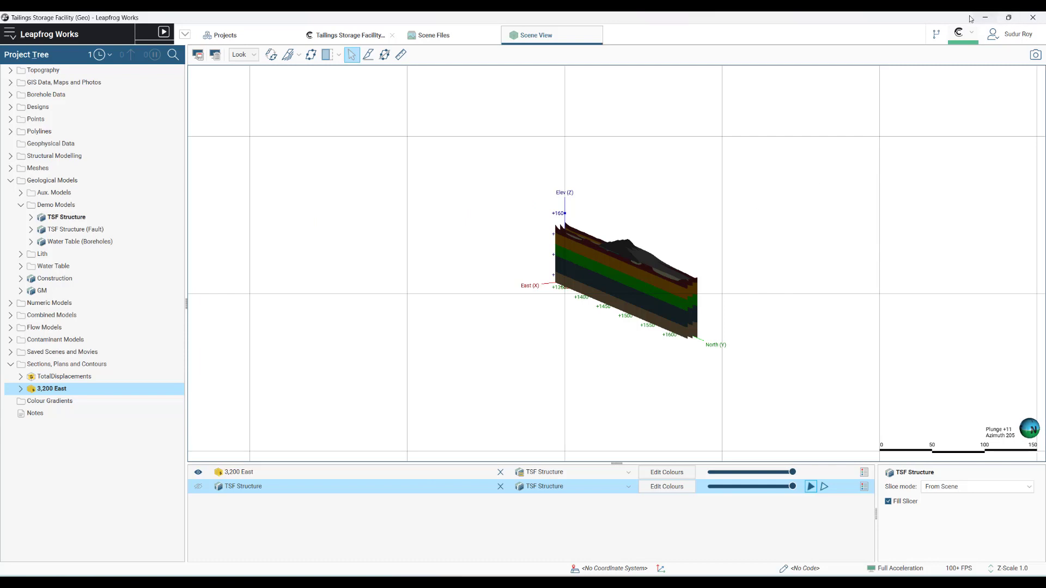
{"action": "left_click", "coordinate": [965, 37]}
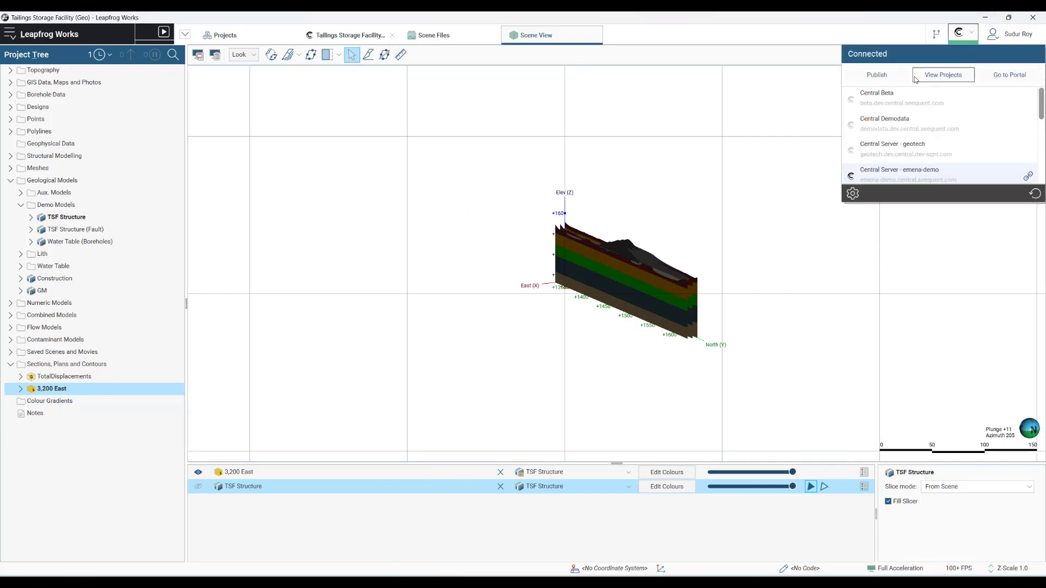
{"action": "left_click", "coordinate": [876, 75]}
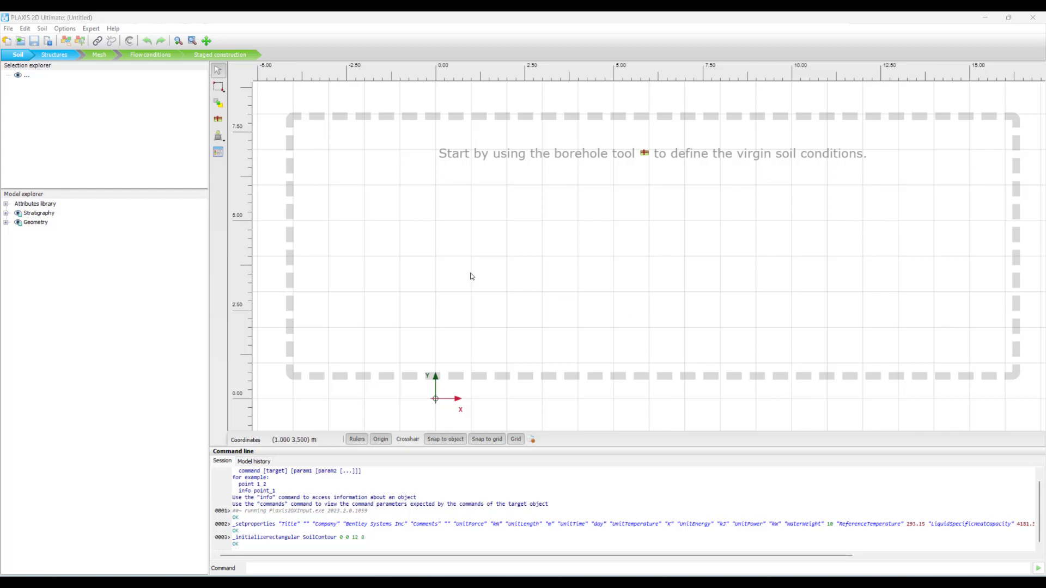
Choose Import soil from Central to bring in a Central cross section.
{"action": "left_click", "coordinate": [225, 139]}
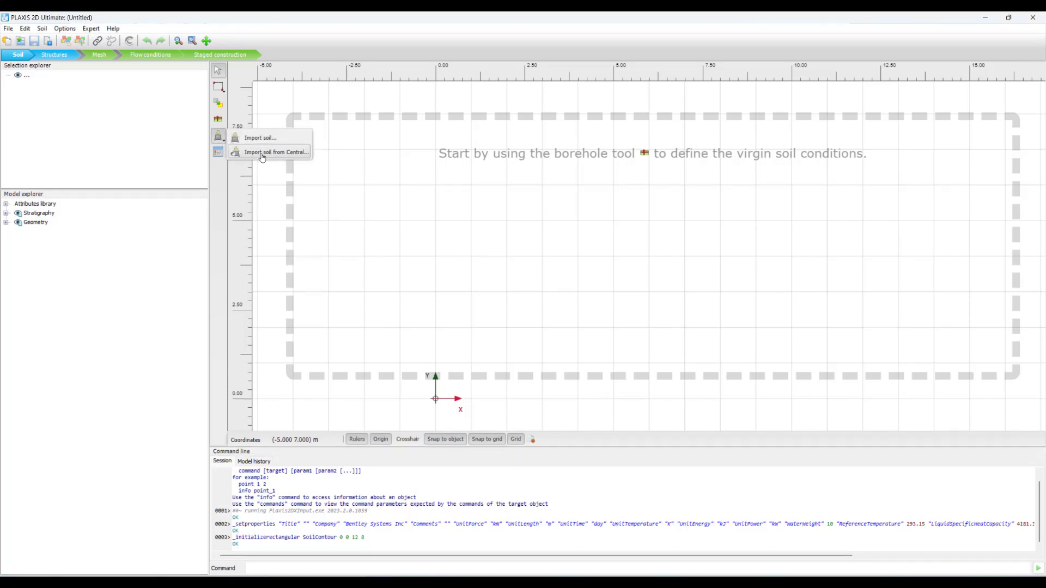
{"action": "left_click", "coordinate": [276, 155]}
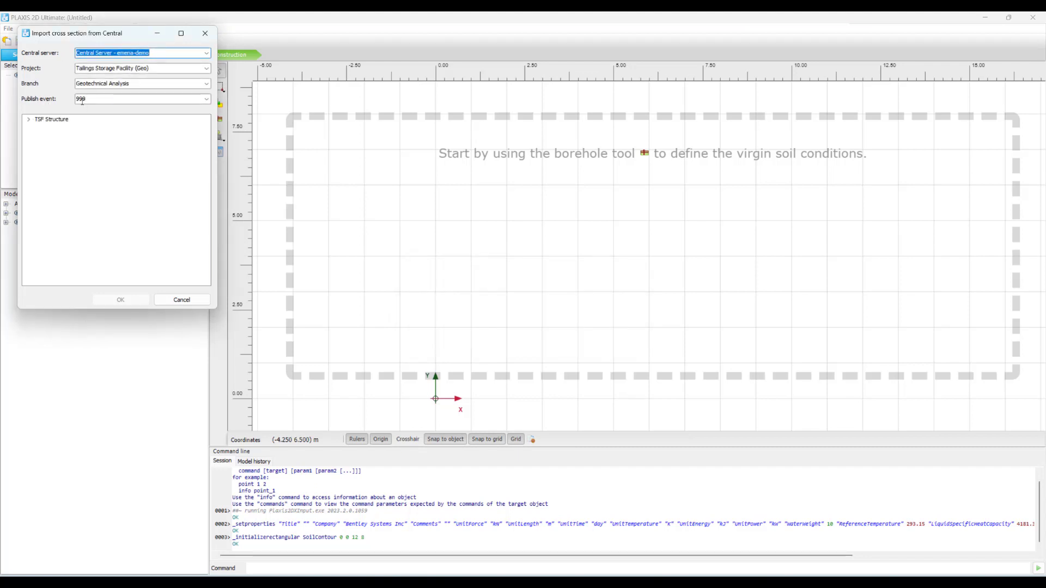
Select the 3,195 East cross section under TSF Structure > 3,200 East and confirm.
{"action": "left_click", "coordinate": [29, 121]}
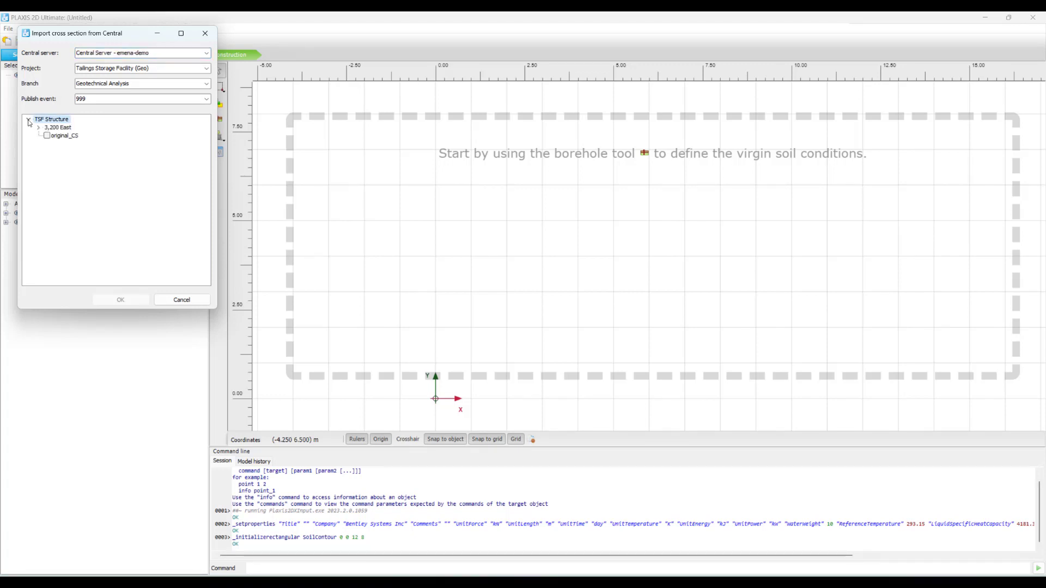
{"action": "left_click", "coordinate": [38, 127]}
{"action": "left_click", "coordinate": [57, 135]}
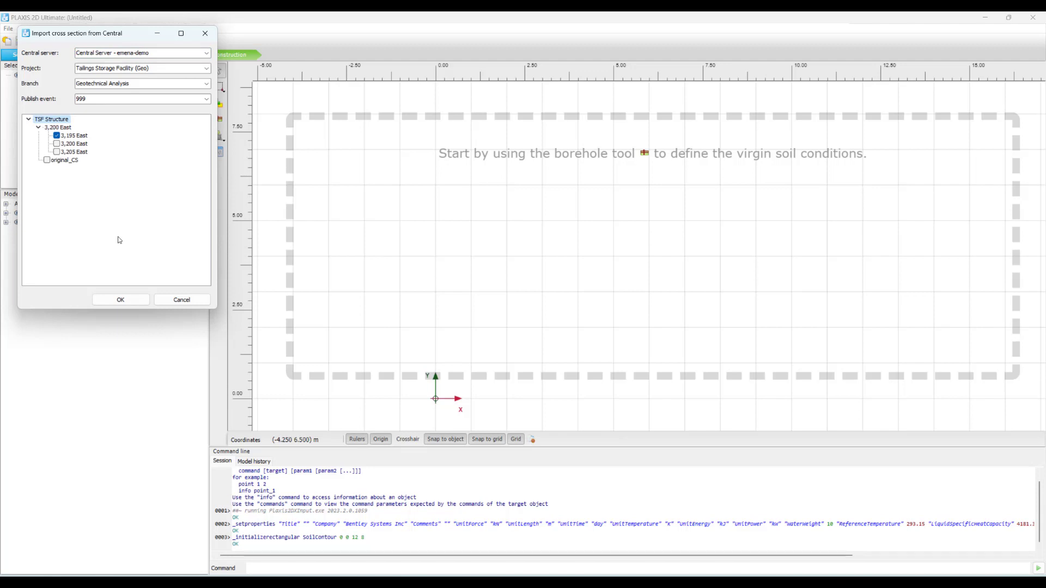
{"action": "left_click", "coordinate": [136, 300]}
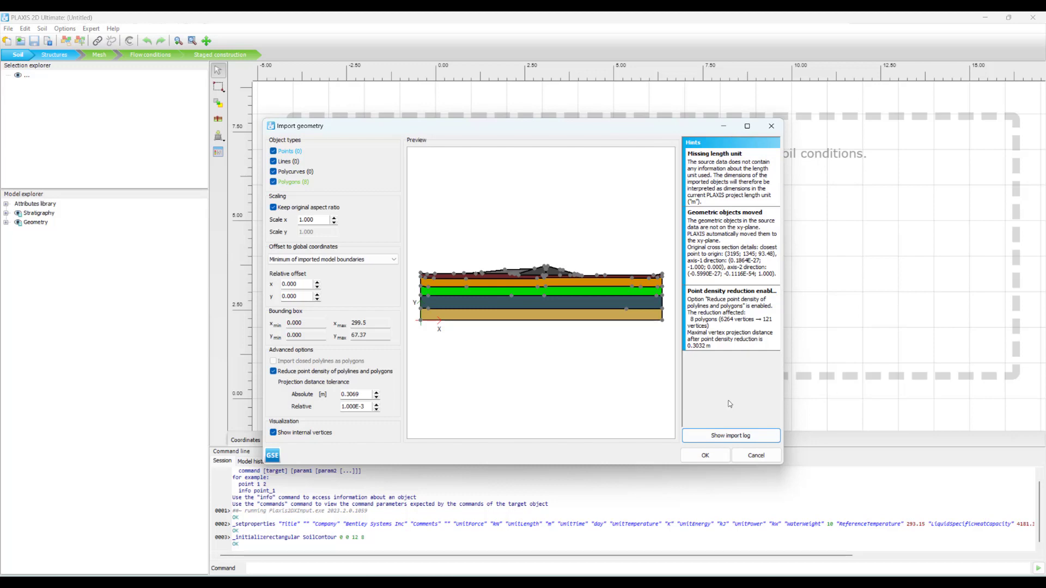
Accept the eight-polygon geometry import and open the Material sets list.
{"action": "left_click", "coordinate": [705, 455]}
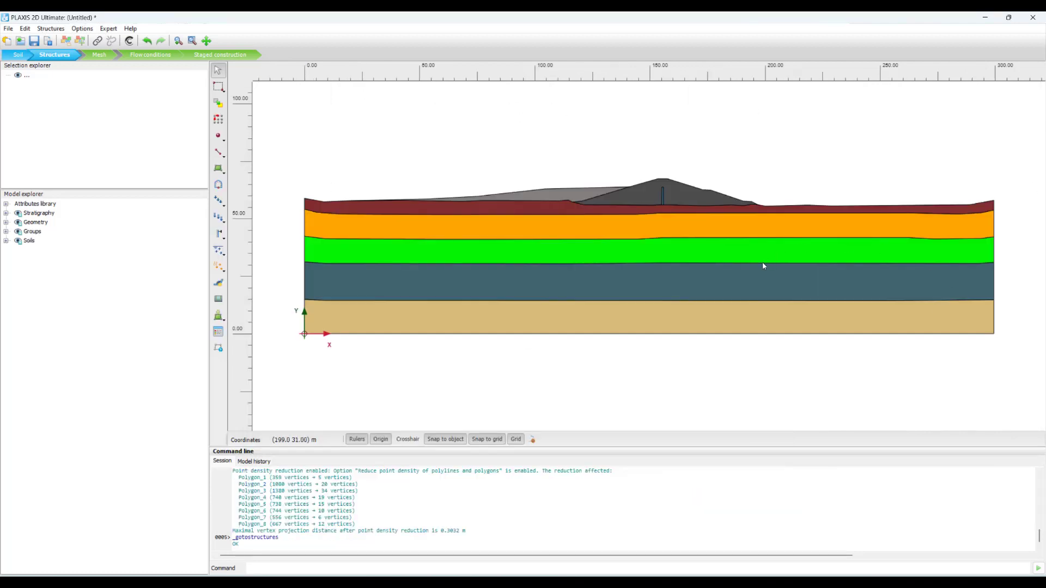
{"action": "left_click", "coordinate": [218, 334]}
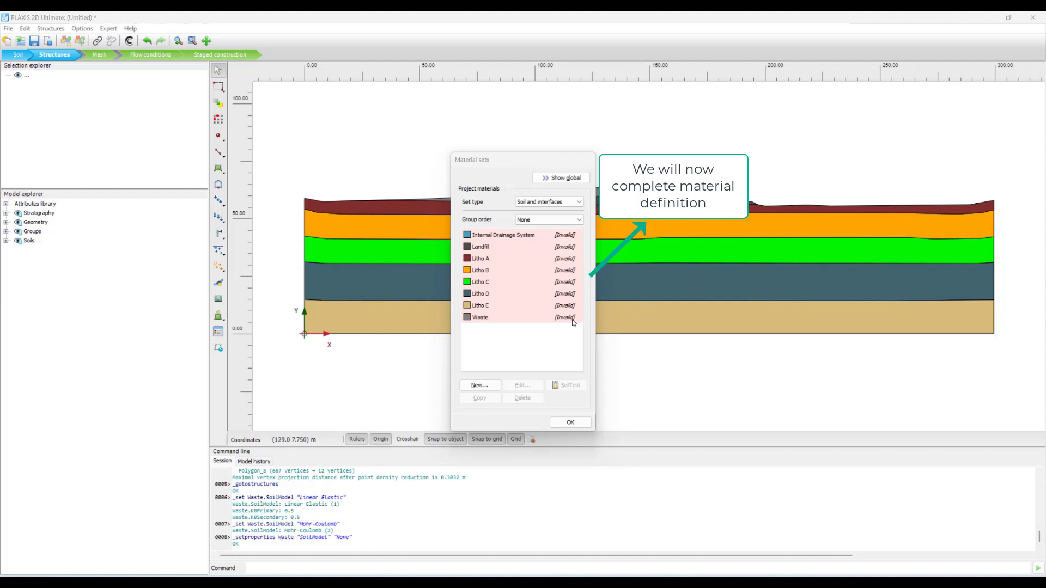
Change the Waste material's soil model to Mohr-Coulomb.
{"action": "double_click", "coordinate": [567, 317]}
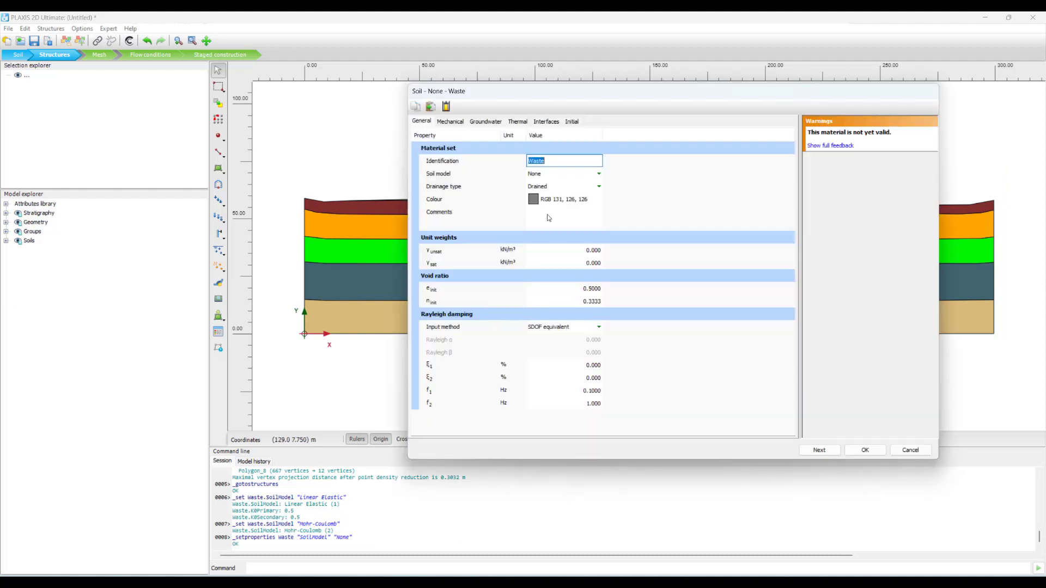
{"action": "left_click", "coordinate": [599, 174]}
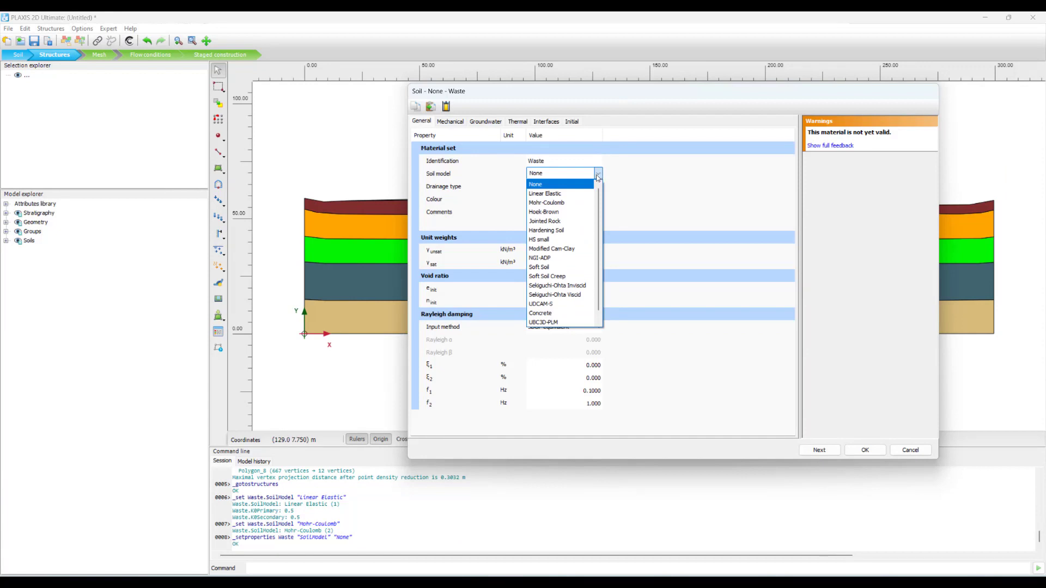
{"action": "key", "text": "Down"}
{"action": "key", "text": "Down"}
{"action": "key", "text": "Return"}
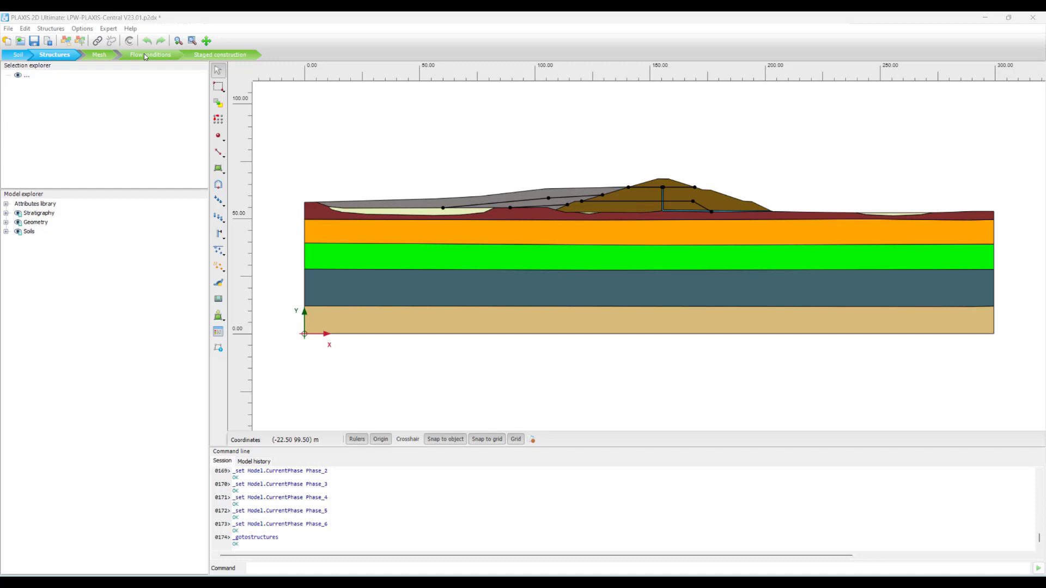
In Staged construction, step from the initial phase through Embankment_1, tailings_1, Embankment_2 to tailings_3.
{"action": "left_click", "coordinate": [196, 56]}
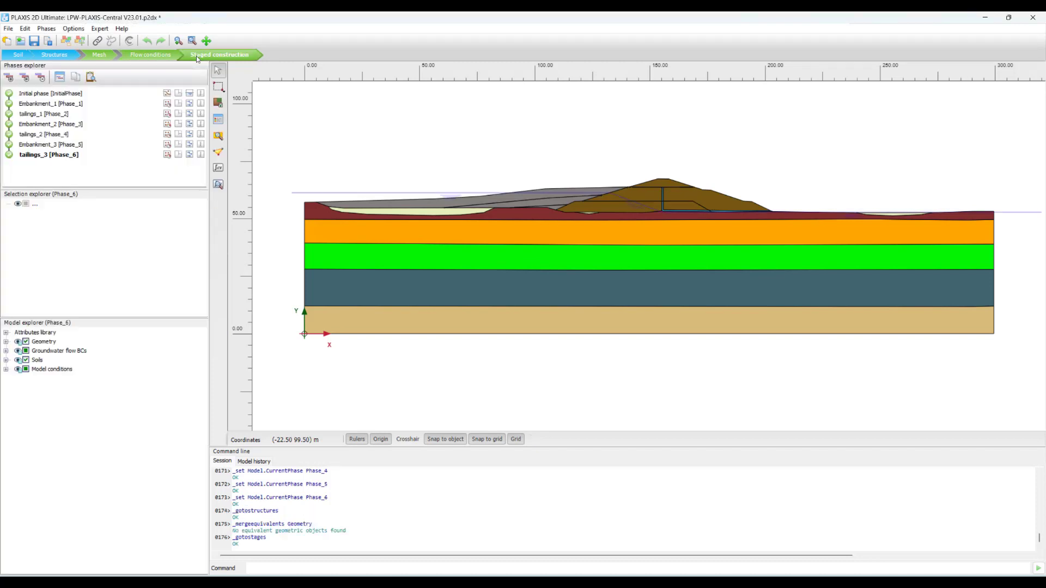
{"action": "left_click", "coordinate": [71, 94]}
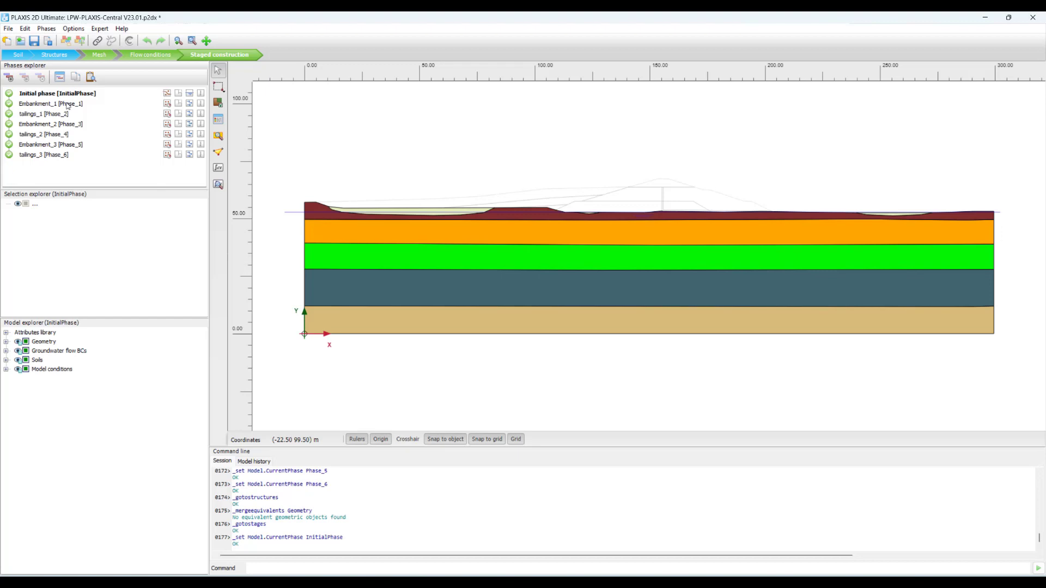
{"action": "left_click", "coordinate": [68, 104]}
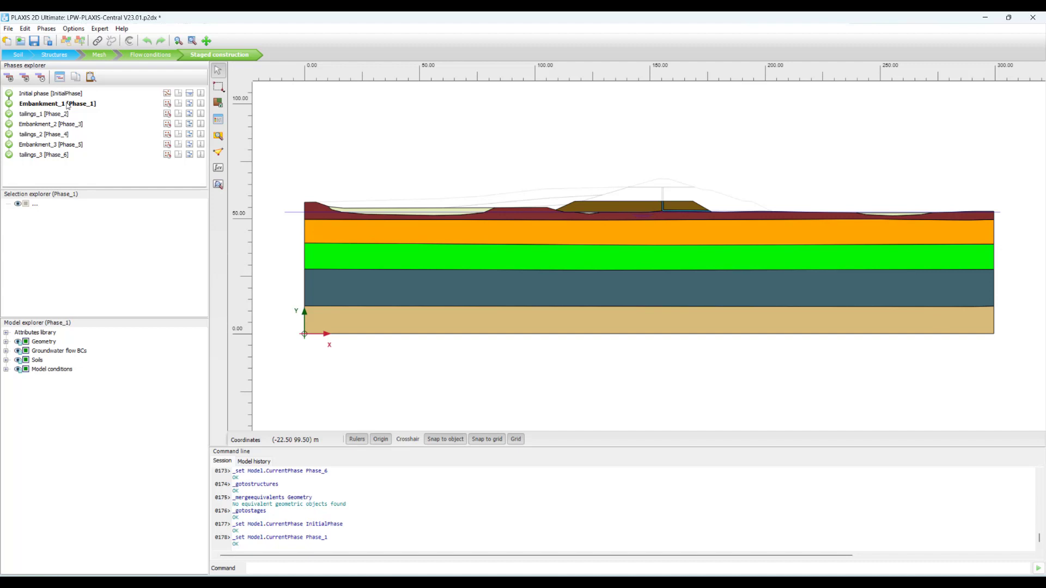
{"action": "key", "text": "Down"}
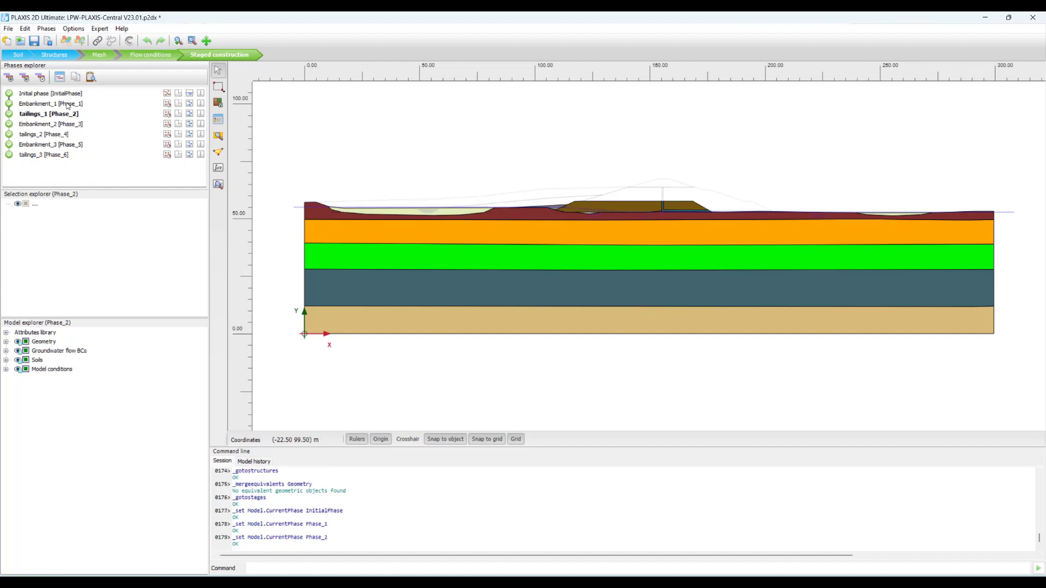
{"action": "key", "text": "Down"}
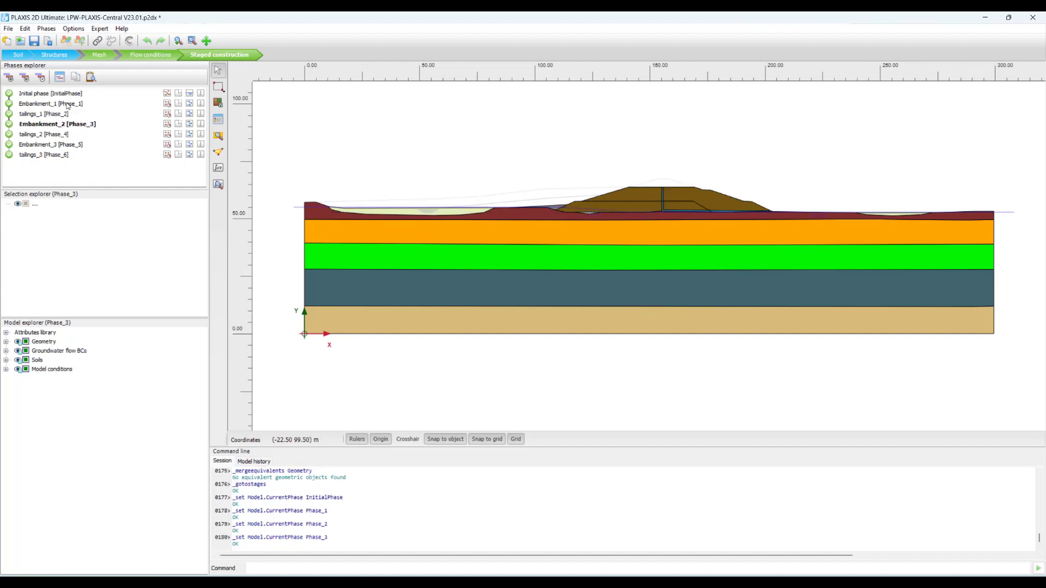
{"action": "key", "text": "Down"}
{"action": "key", "text": "Down"}
{"action": "key", "text": "Down"}
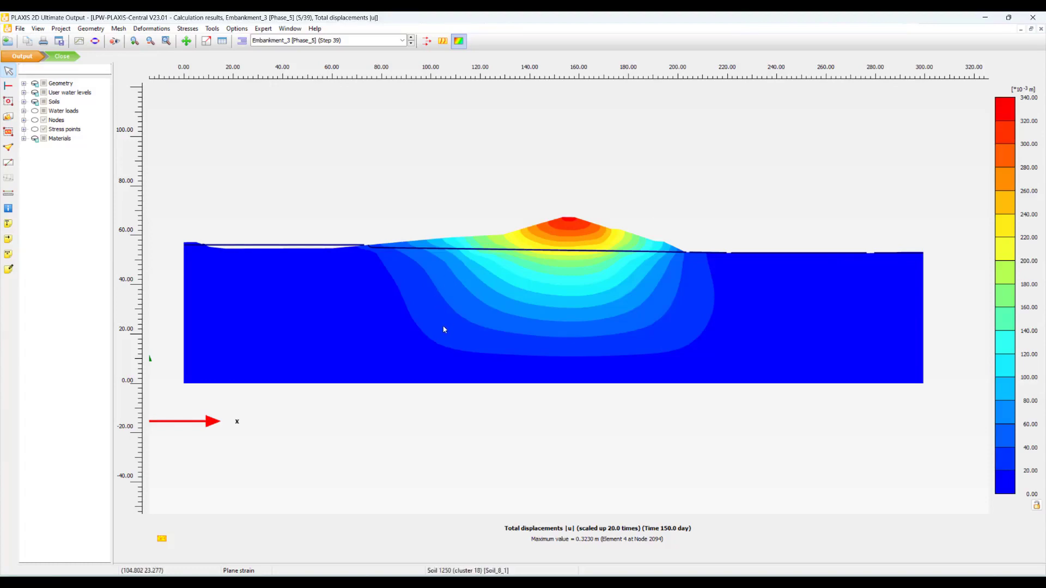
Plot the Embankment_3 excess pore pressures (p_excess) in PLAXIS Output.
{"action": "left_click", "coordinate": [187, 28]}
{"action": "mouse_move", "coordinate": [220, 119]}
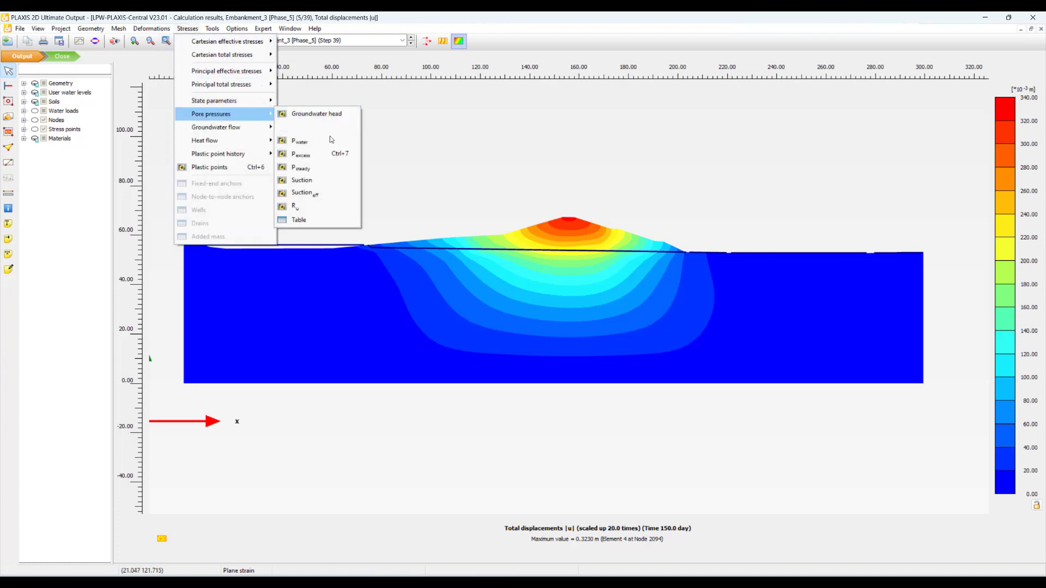
{"action": "left_click", "coordinate": [297, 154]}
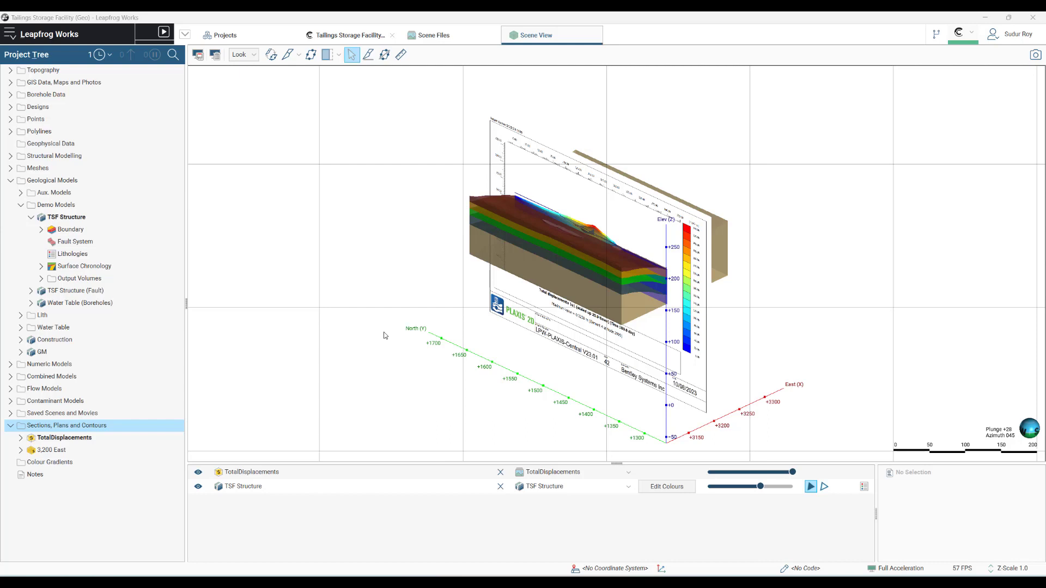
Slice the scene to a 9.00-wide cut through TSF Structure at East 3195.20.
{"action": "right_click", "coordinate": [140, 426]}
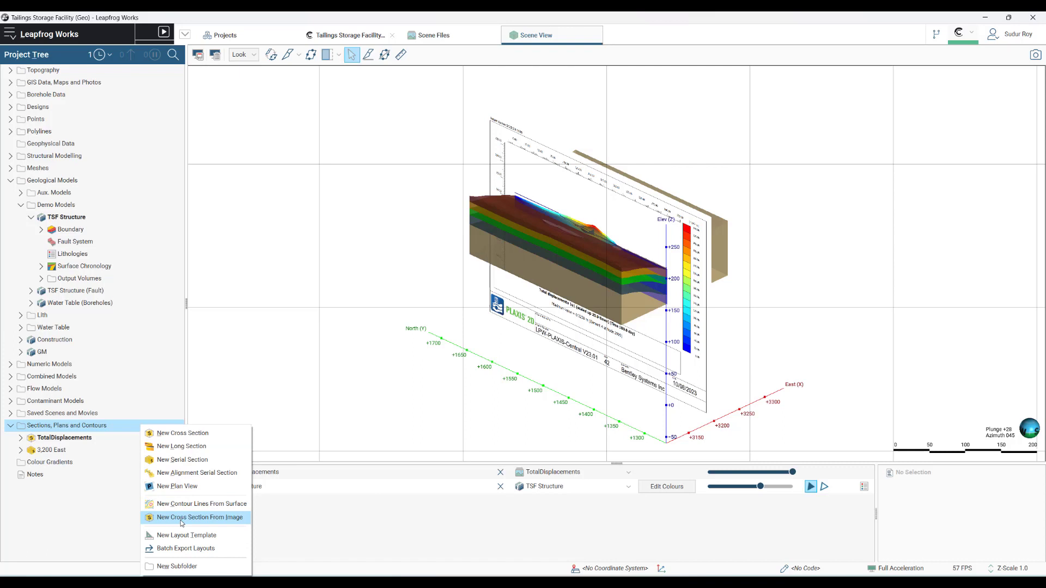
{"action": "left_click", "coordinate": [409, 353]}
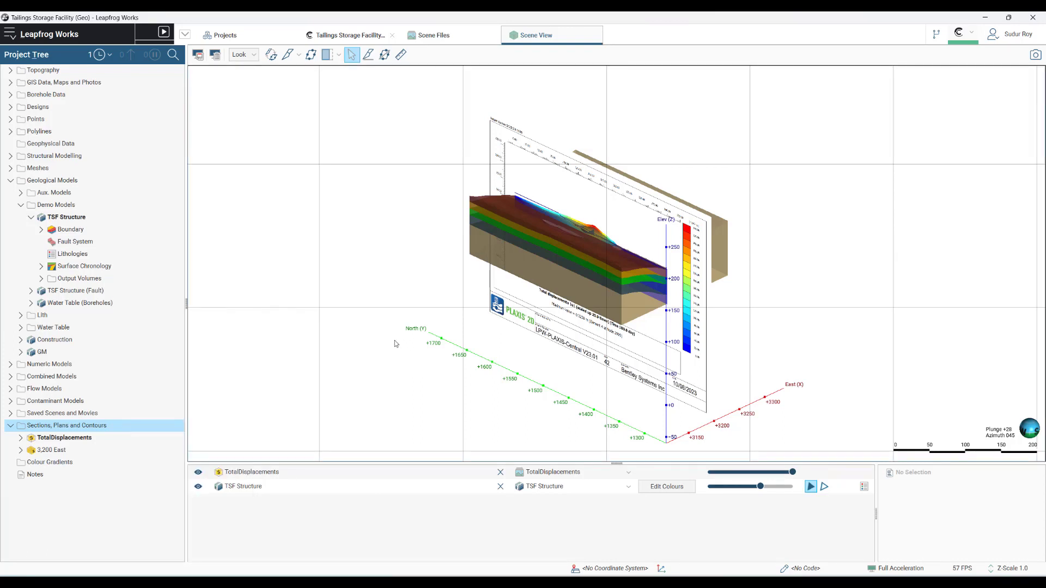
{"action": "left_click", "coordinate": [286, 54]}
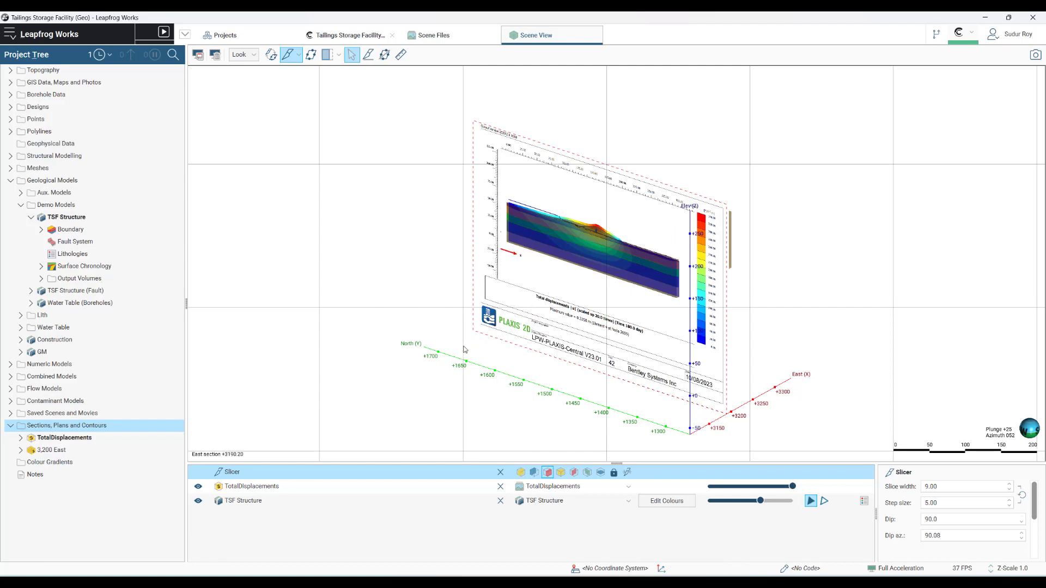
Orbit the scene to view the TotalDisplacements section obliquely, then face it squarely.
{"action": "left_click_drag", "start_coordinate": [533, 305], "coordinate": [635, 376]}
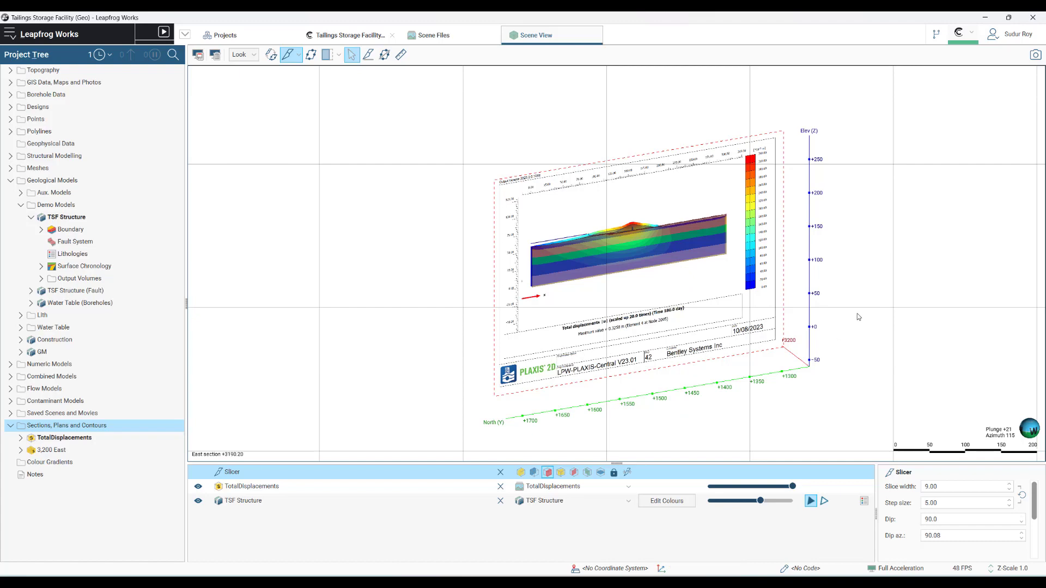
{"action": "left_click_drag", "start_coordinate": [854, 319], "coordinate": [557, 309]}
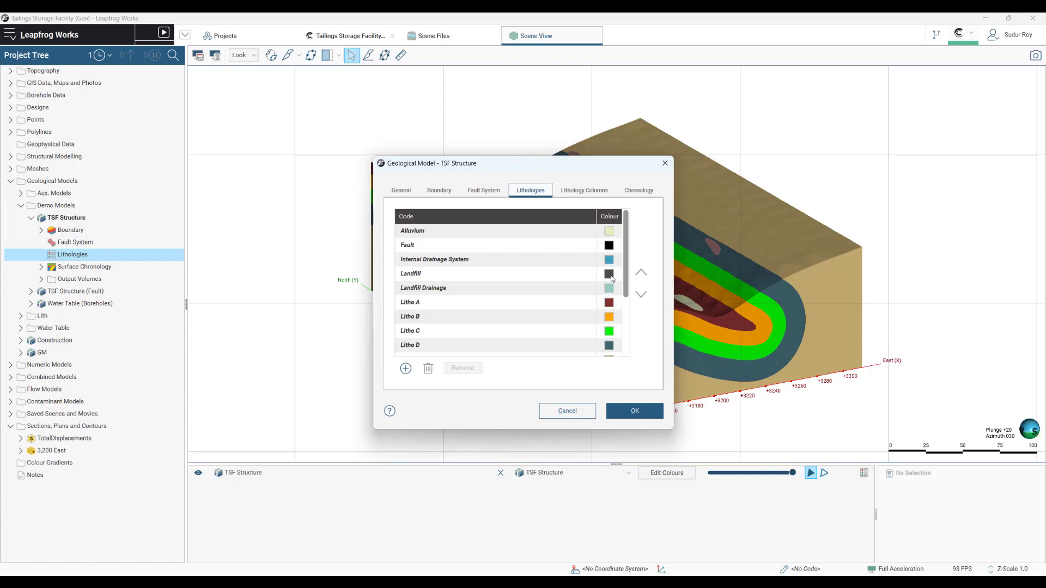
Recolour the Landfill lithology purple (#800080) and apply the change.
{"action": "left_click", "coordinate": [612, 279]}
{"action": "left_click", "coordinate": [602, 306]}
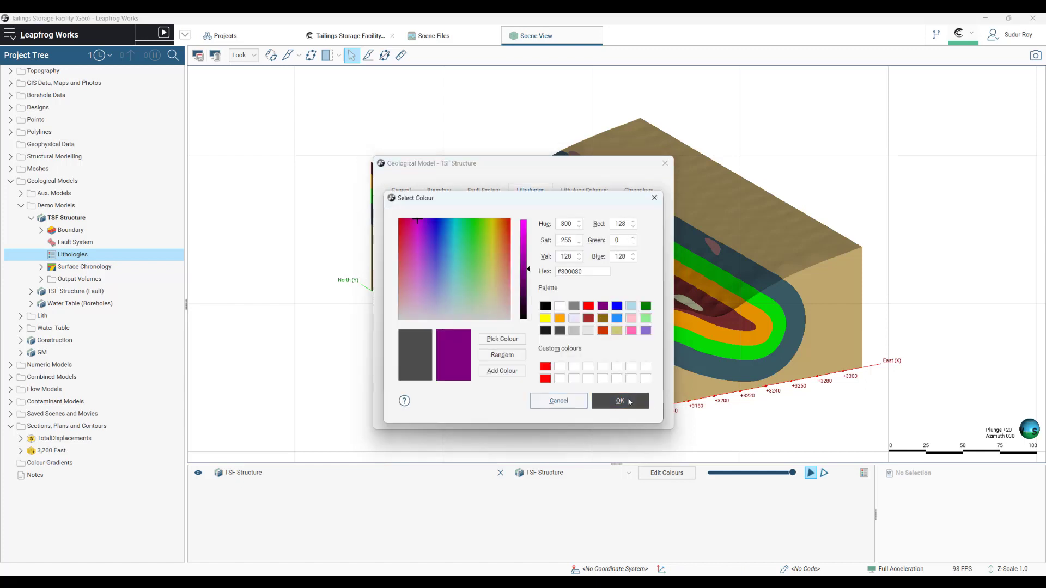
{"action": "left_click", "coordinate": [630, 402]}
{"action": "left_click", "coordinate": [622, 409]}
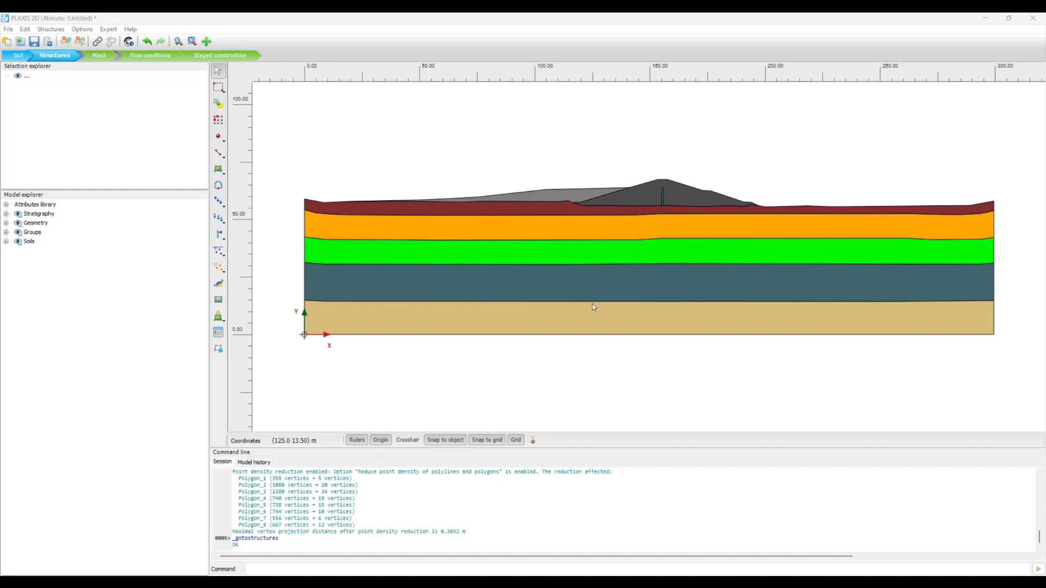
Check Central for changes and update materials so all eight polygons reach publish event 1023.
{"action": "left_click", "coordinate": [128, 41]}
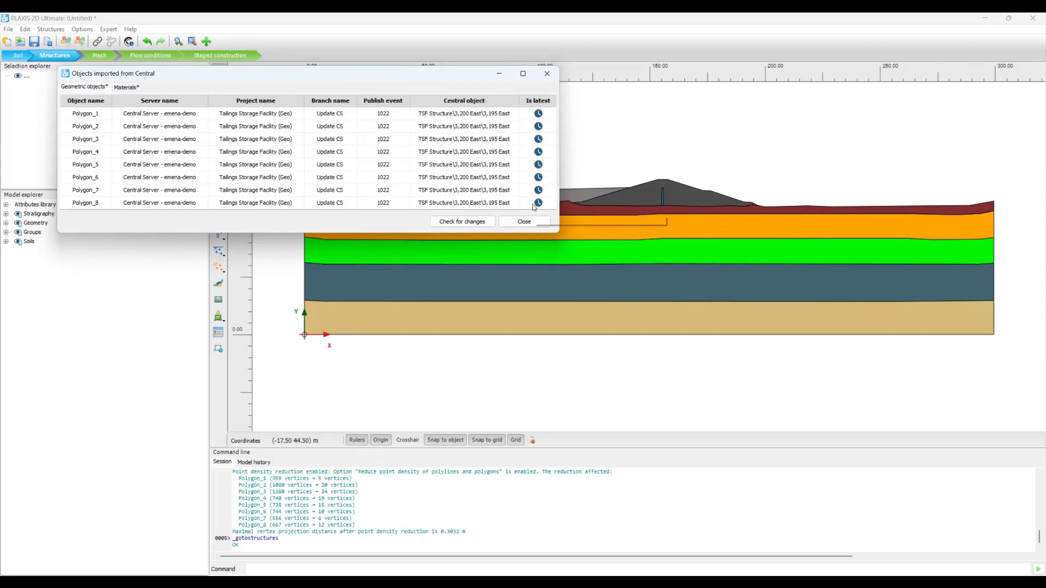
{"action": "left_click", "coordinate": [468, 225]}
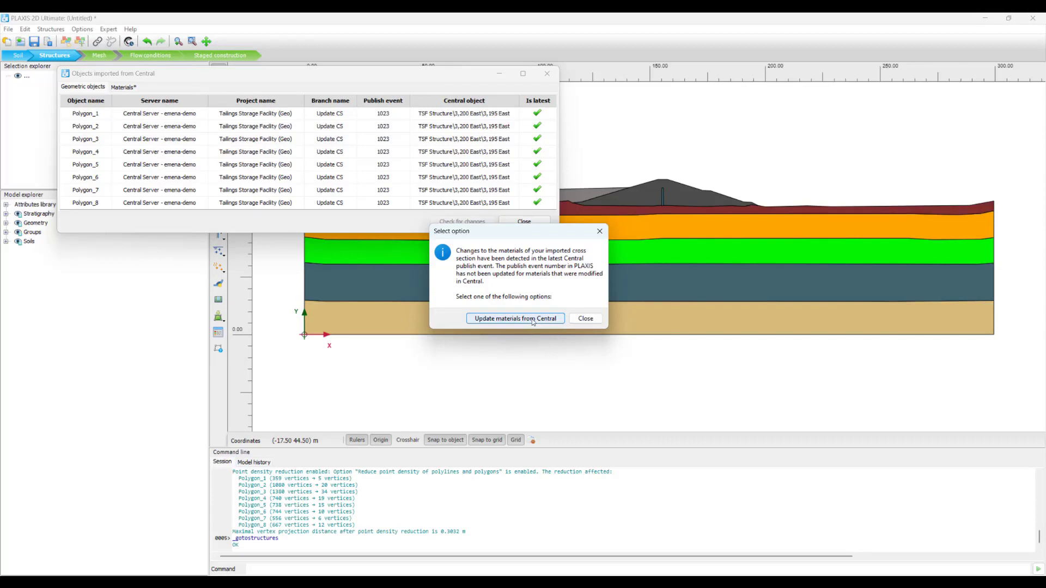
{"action": "left_click", "coordinate": [533, 320]}
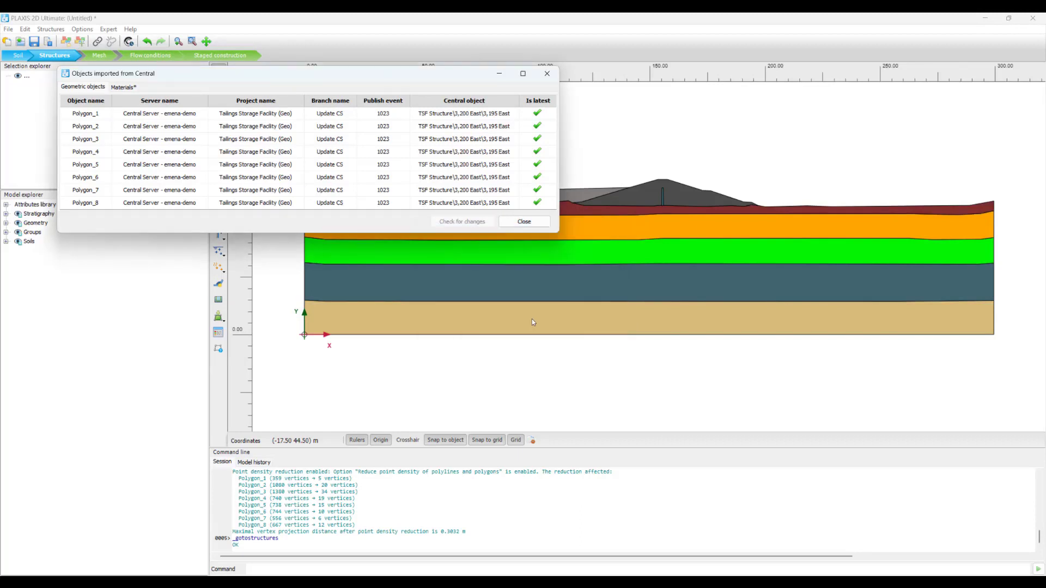